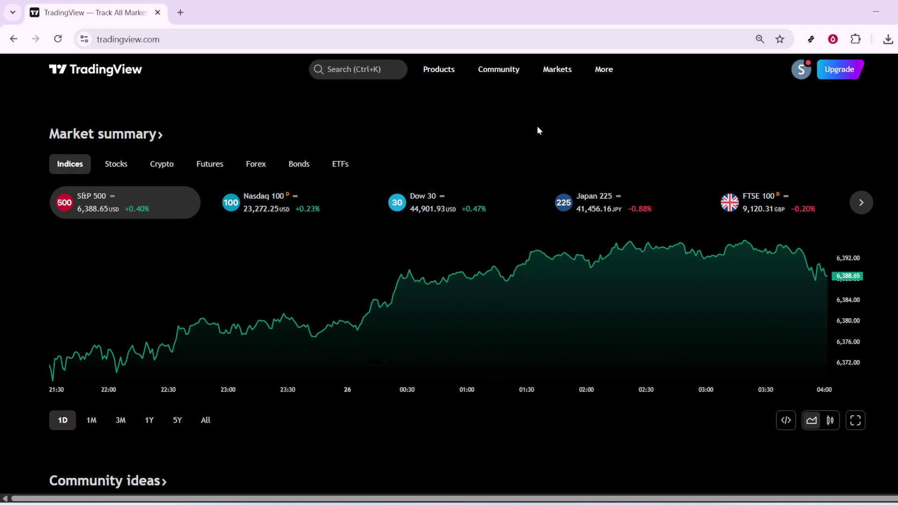
Reveal the Products > Screeners submenu listing stock, ETF, bond and crypto coin screeners and heatmaps
mouse_move(523, 70)
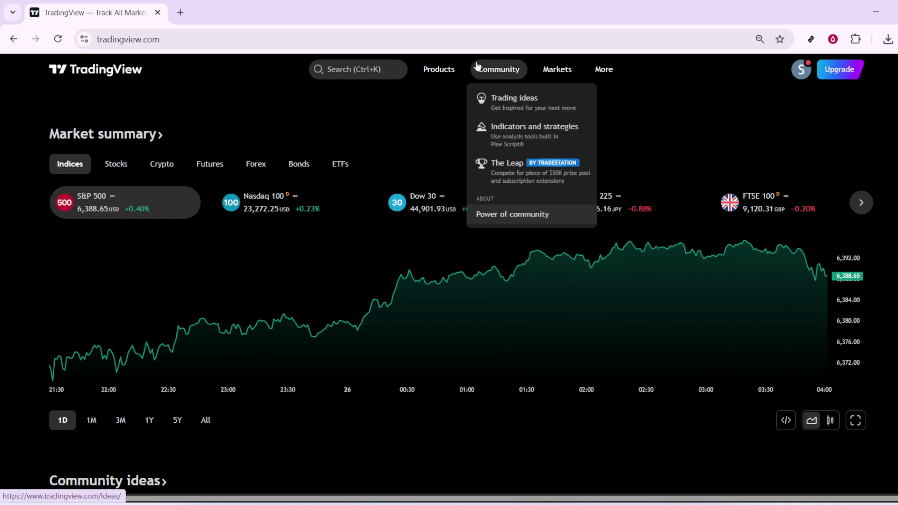
mouse_move(429, 67)
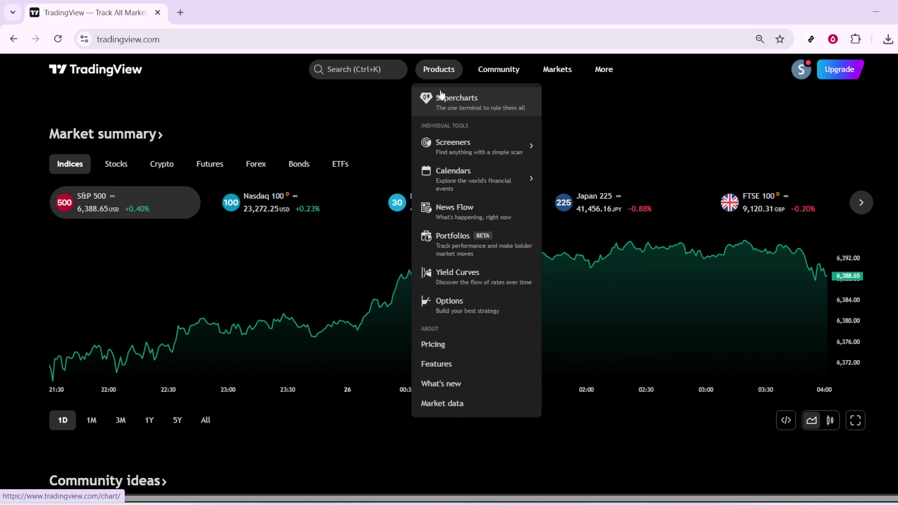
mouse_move(454, 153)
mouse_move(449, 195)
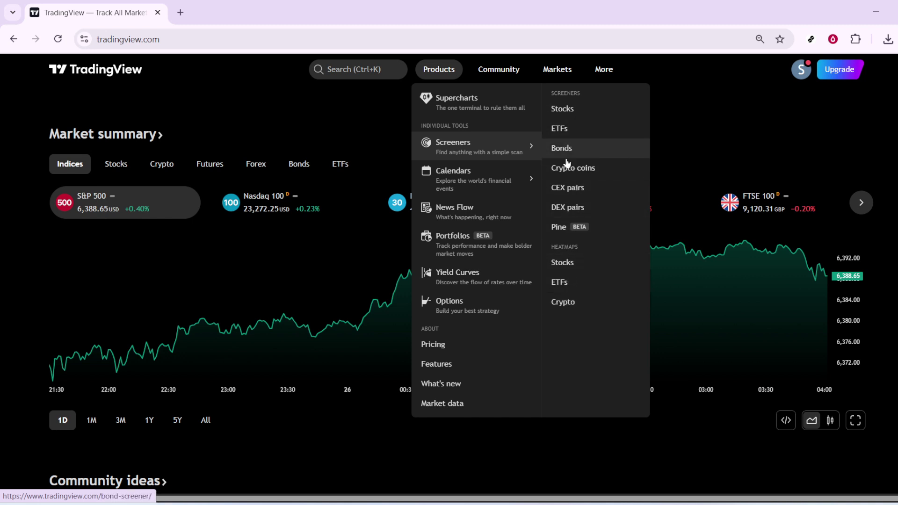
Open the Crypto coins screener, listing 3,548 coins ranked by market cap with Bitcoin first
click(604, 173)
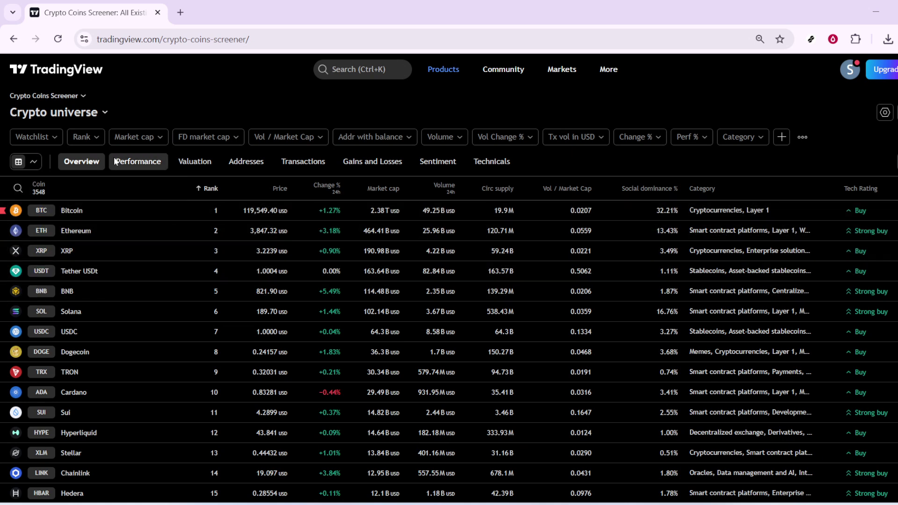
click(117, 138)
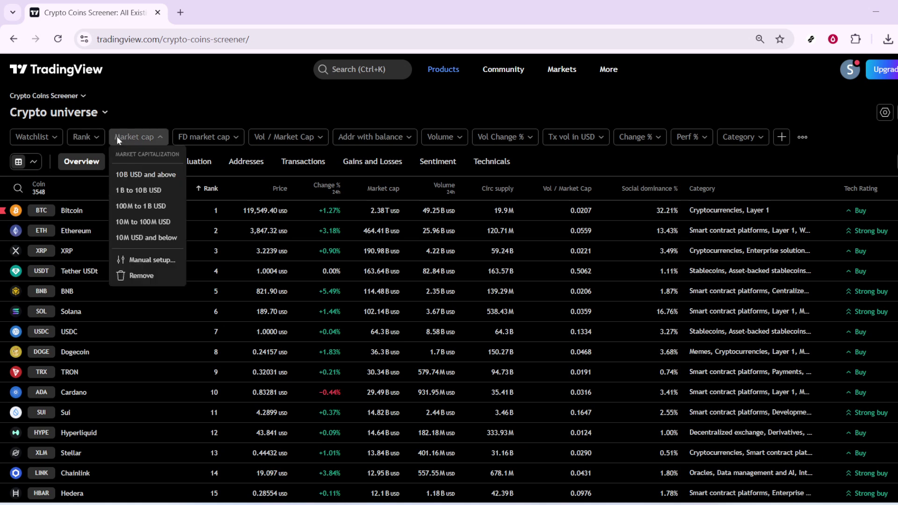
click(85, 134)
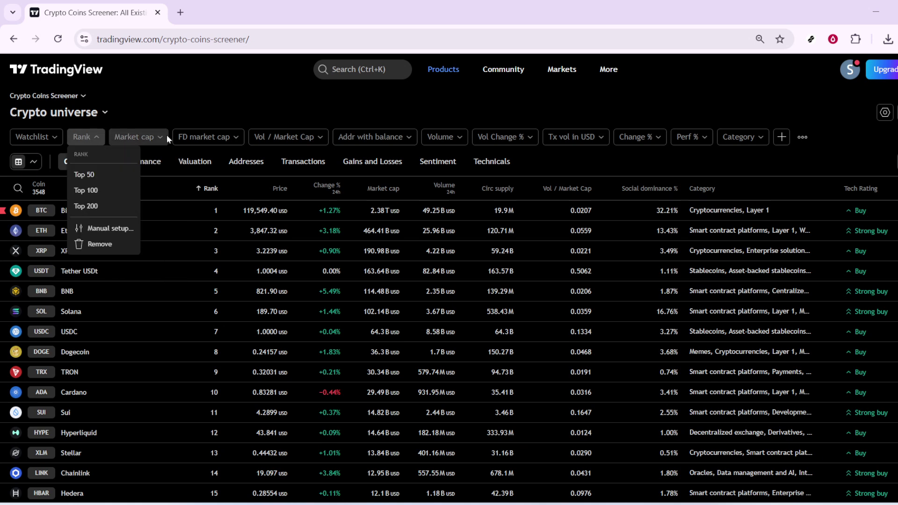
click(204, 136)
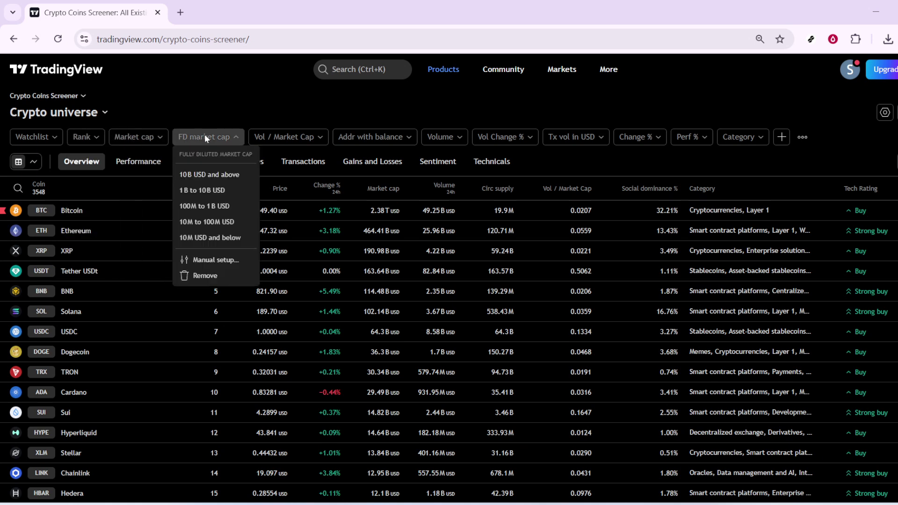
click(210, 174)
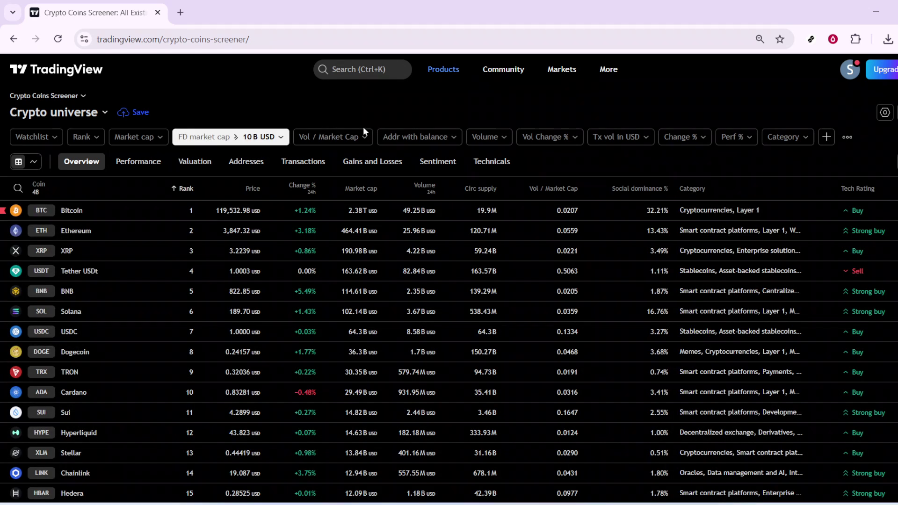
click(884, 114)
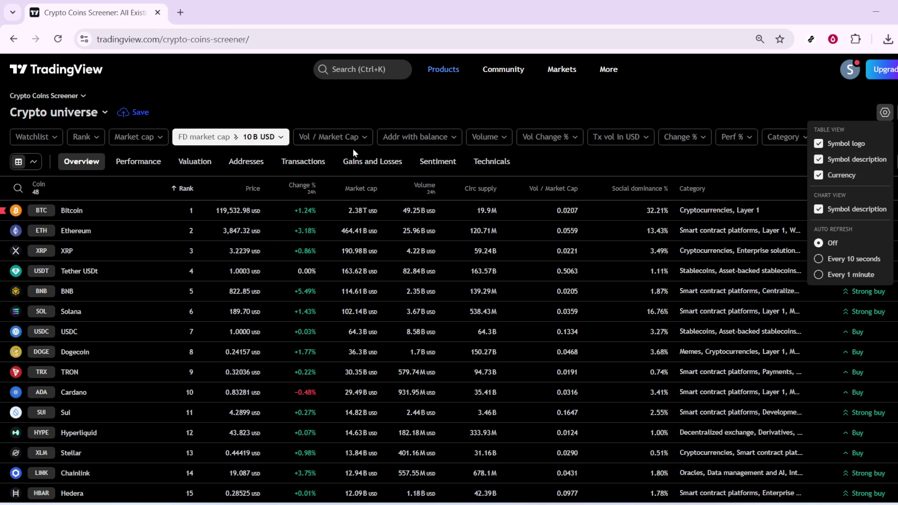
click(260, 140)
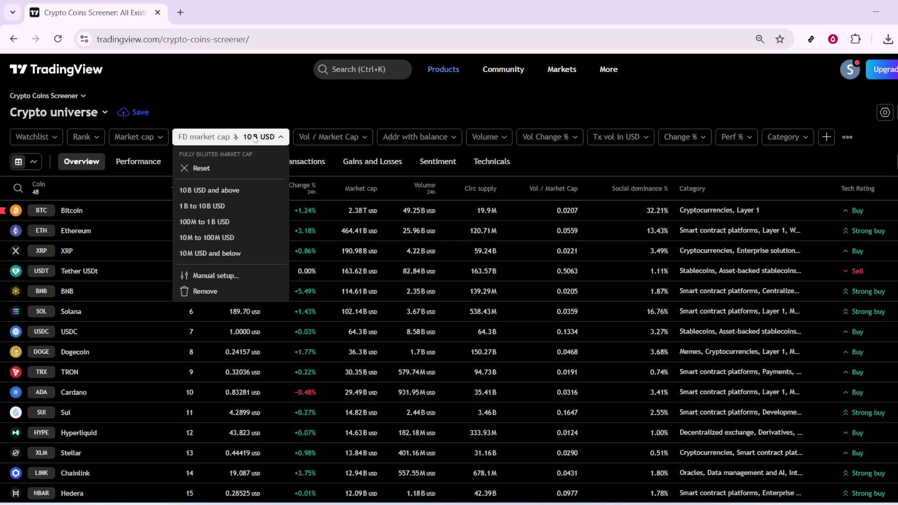
click(194, 163)
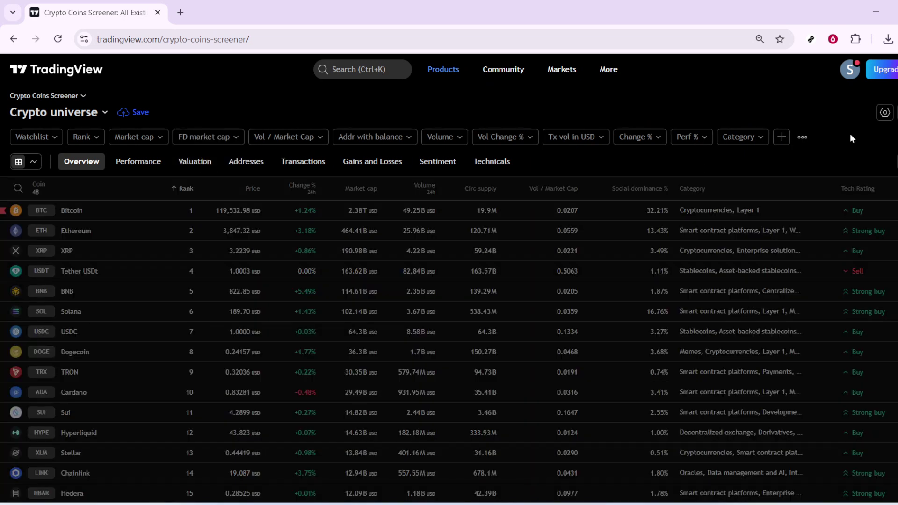
Apply then remove the Algorithmic stablecoins category filter, and show the Addr with balance ranges
click(884, 113)
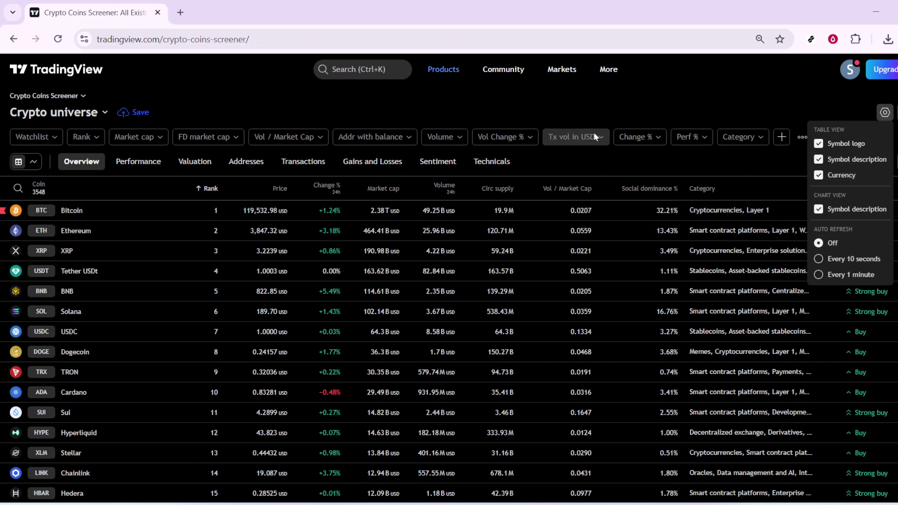
click(738, 132)
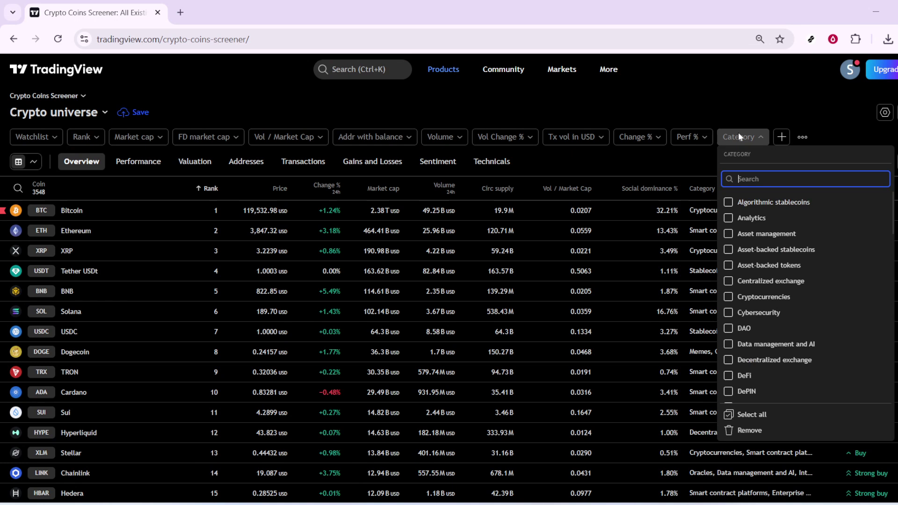
click(767, 202)
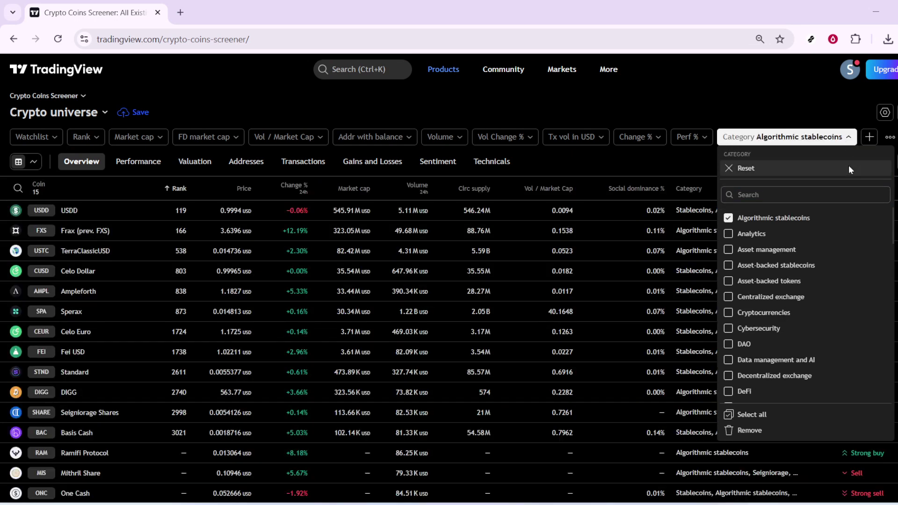
click(728, 218)
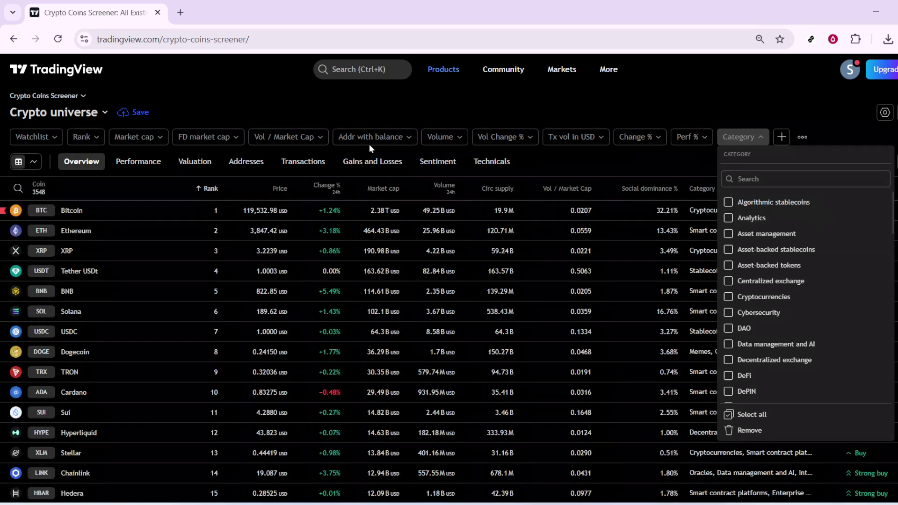
click(373, 135)
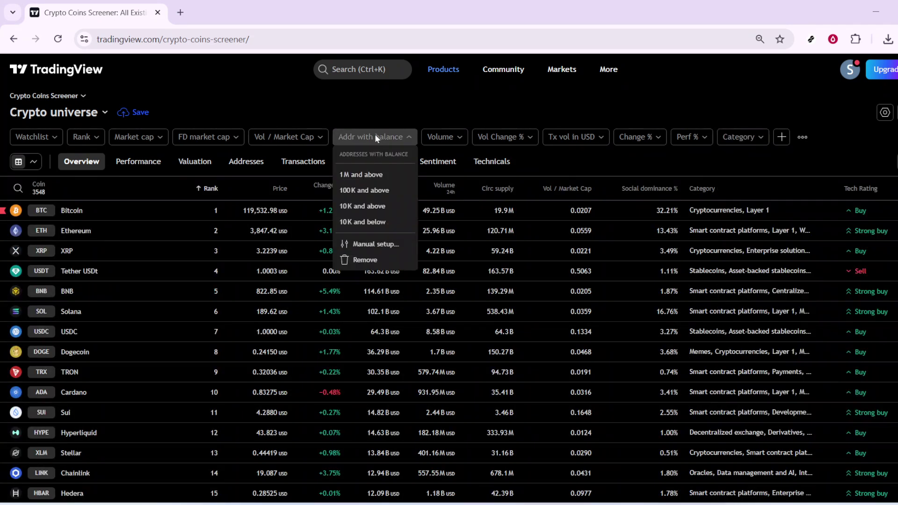
Try the Addr with balance '1M and above' filter, then reset it
click(387, 176)
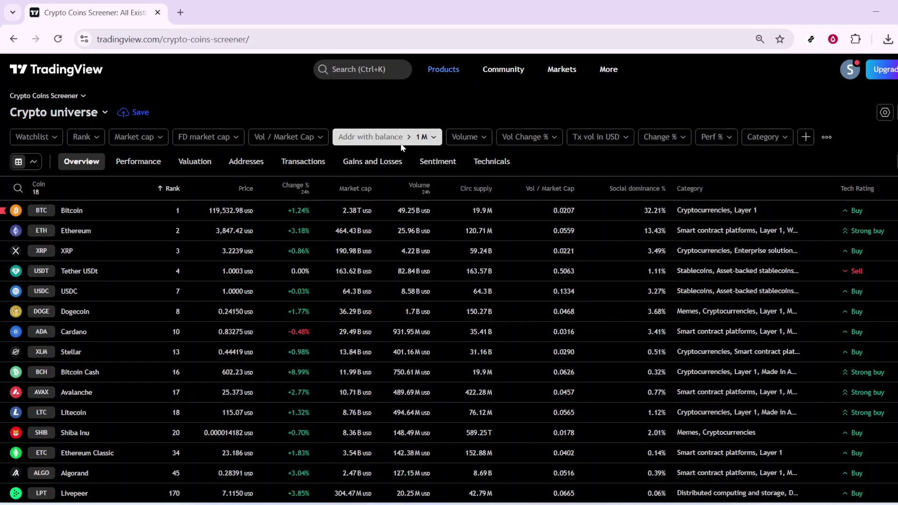
click(403, 147)
click(400, 171)
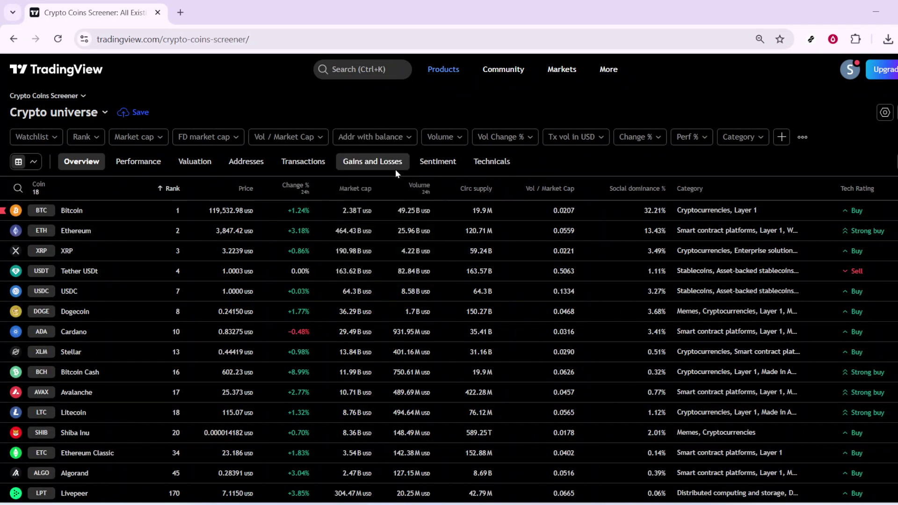
Filter to Vol / Market Cap 1 and above and 24h volume 1 B USD and above
click(308, 139)
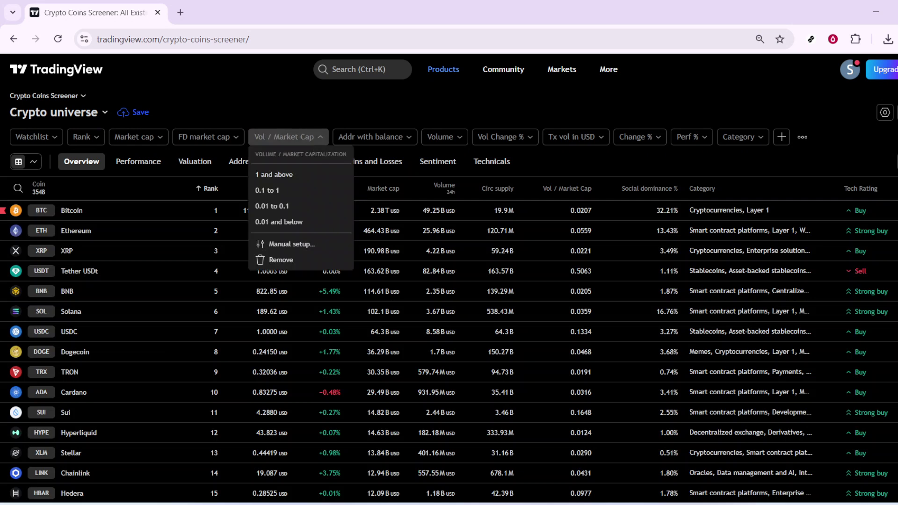
click(309, 178)
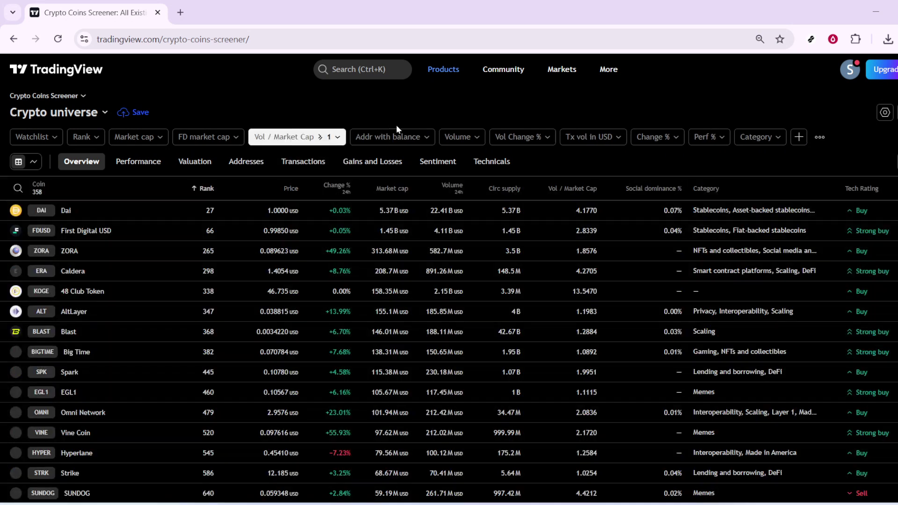
click(478, 133)
click(475, 172)
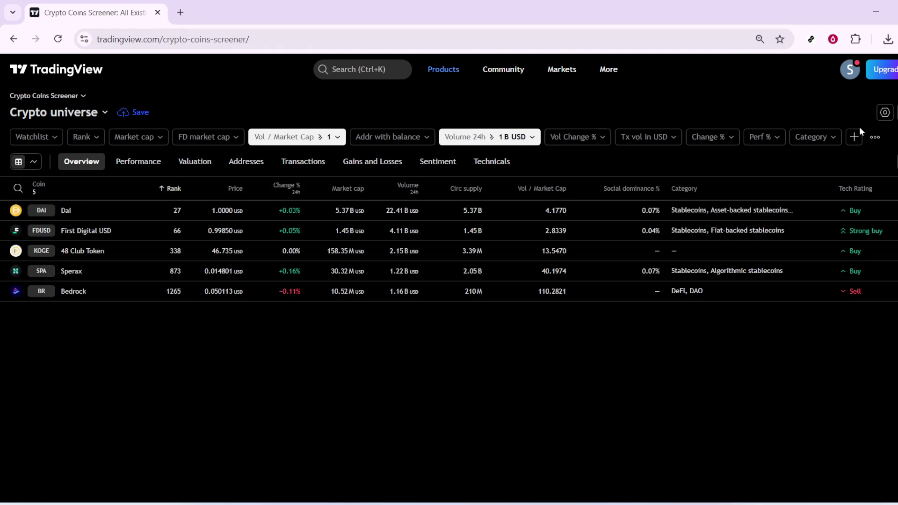
Review the screener display settings and filter reset options, with auto refresh off
click(884, 112)
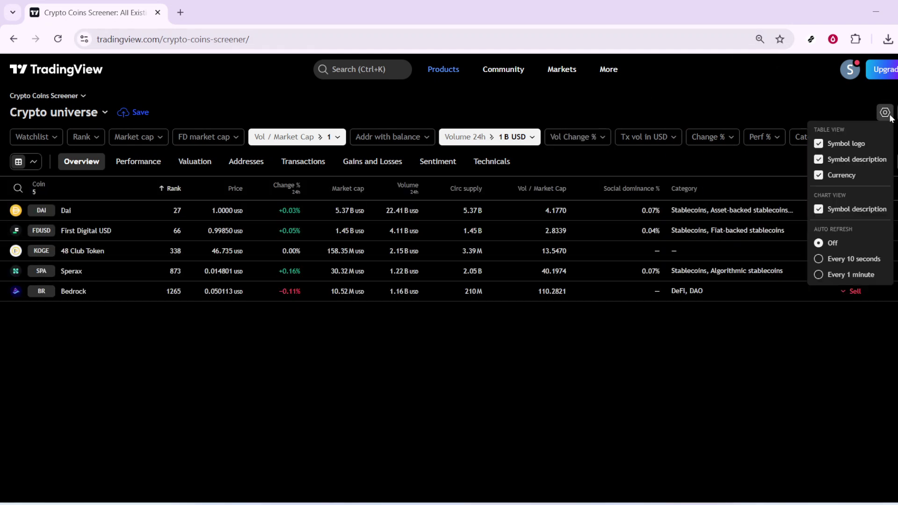
scroll(449, 234, down, 2)
scroll(449, 233, up, 2)
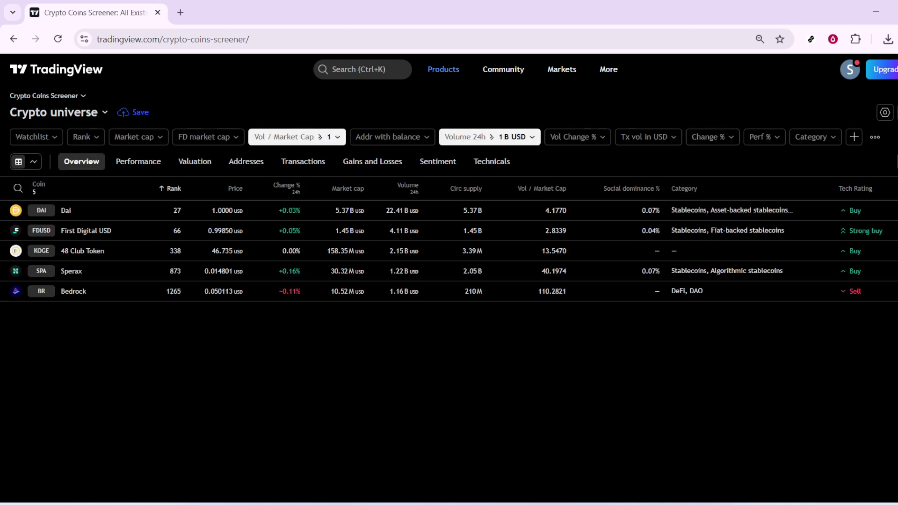
scroll(449, 234, down, 2)
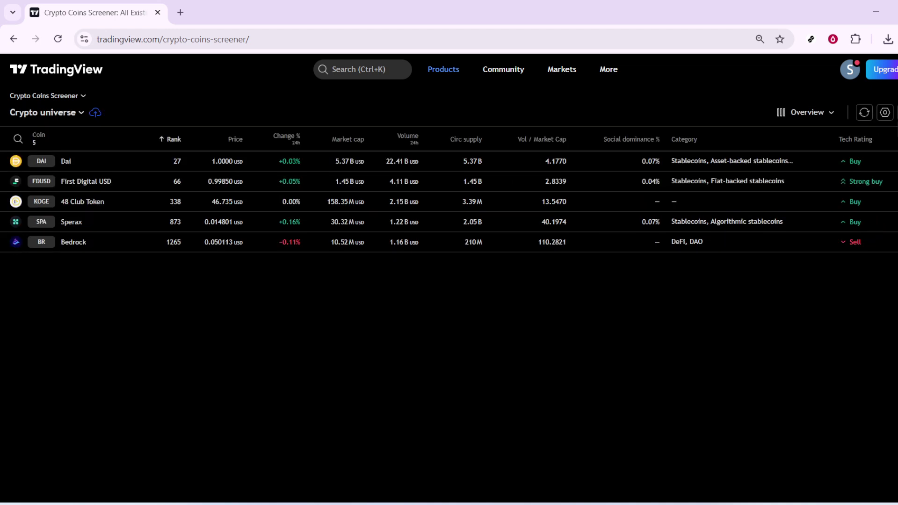
scroll(449, 233, up, 2)
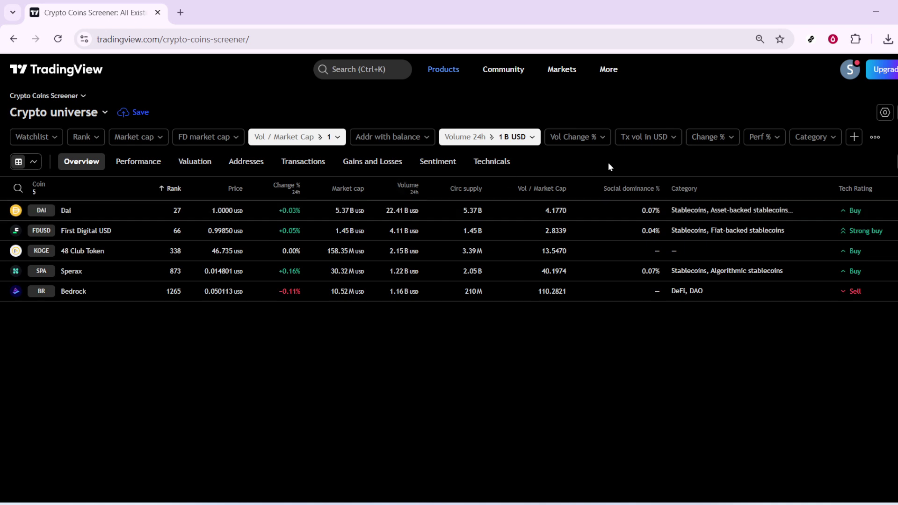
click(878, 136)
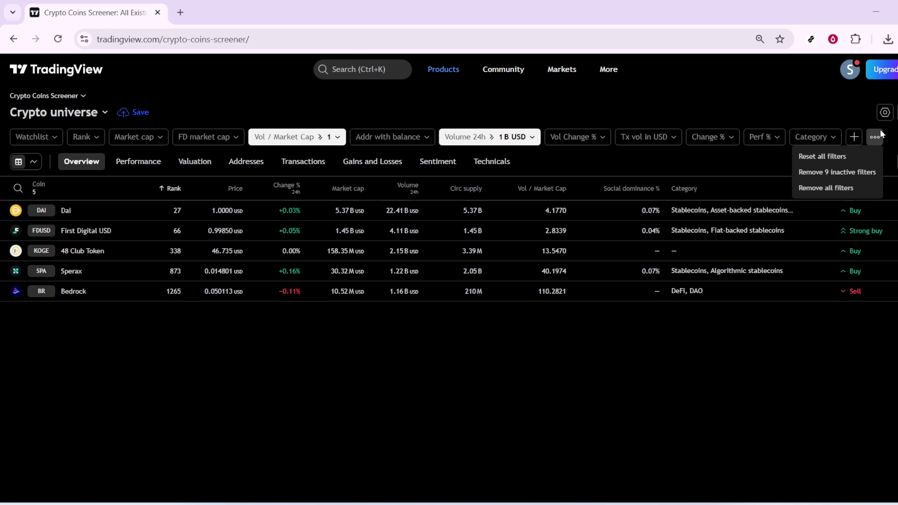
click(885, 113)
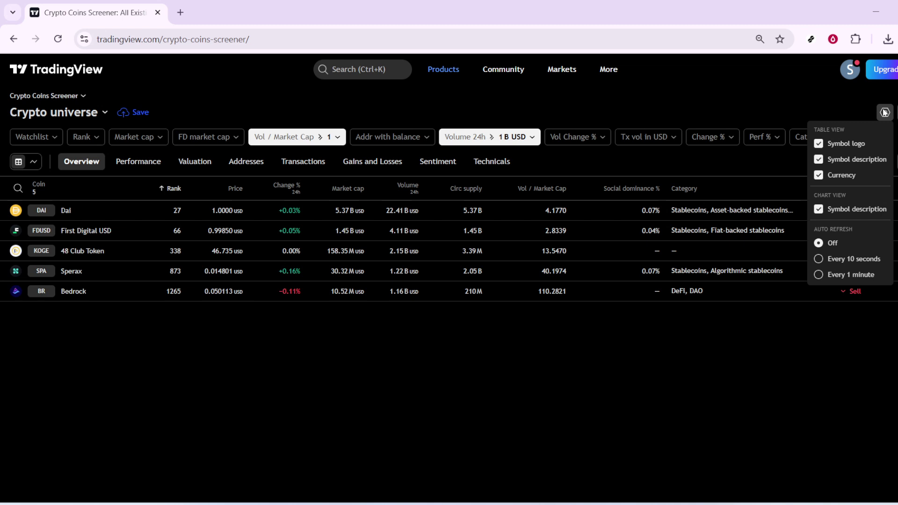
Open Dai's symbol page at 1.0000 USD in a second tab, then return to the screener
click(884, 112)
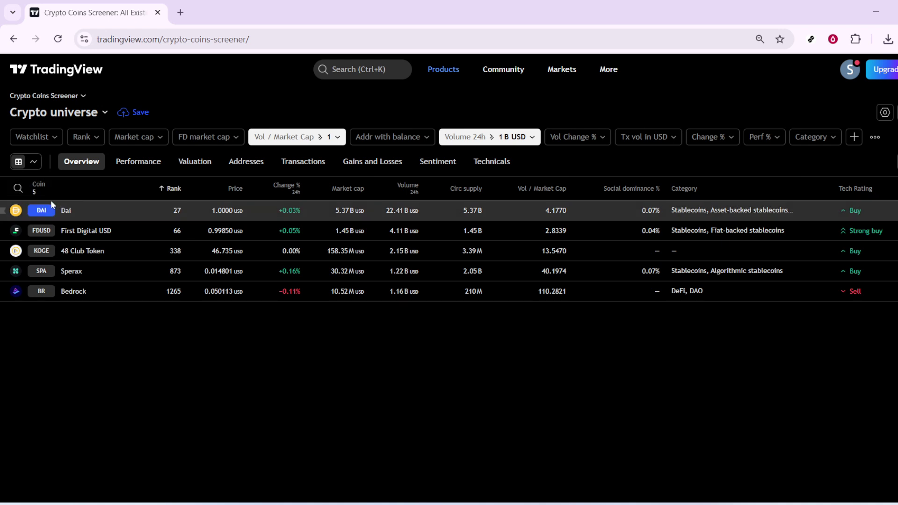
click(48, 132)
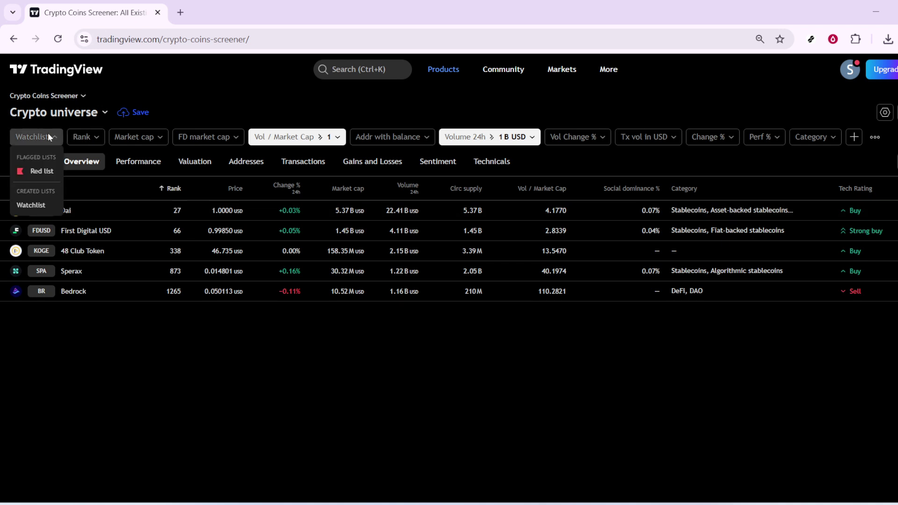
click(47, 133)
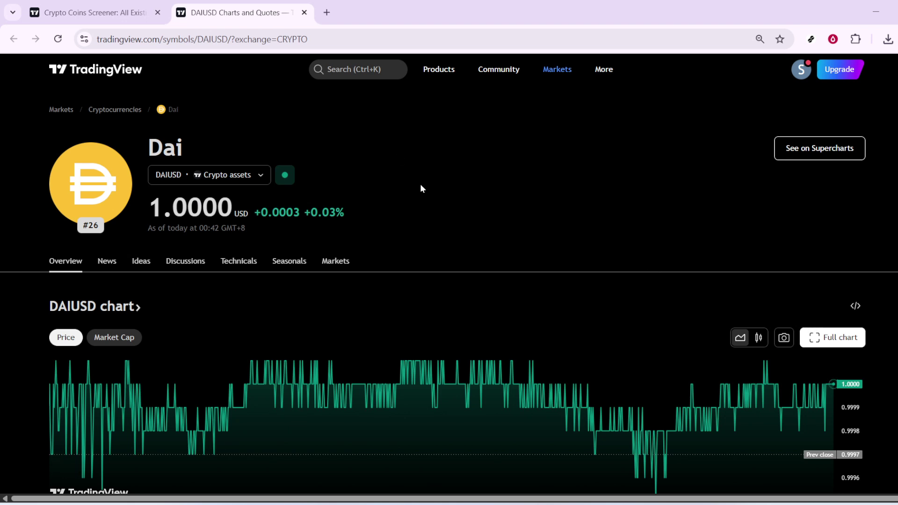
click(69, 4)
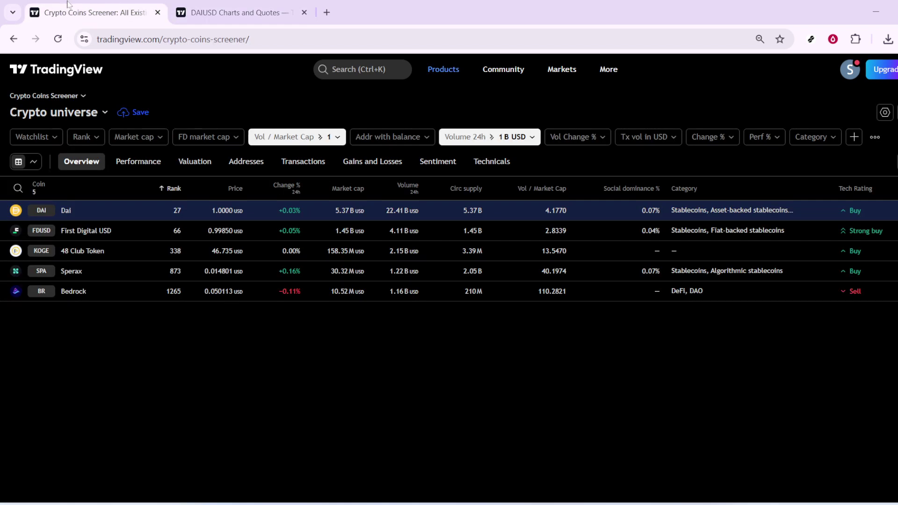